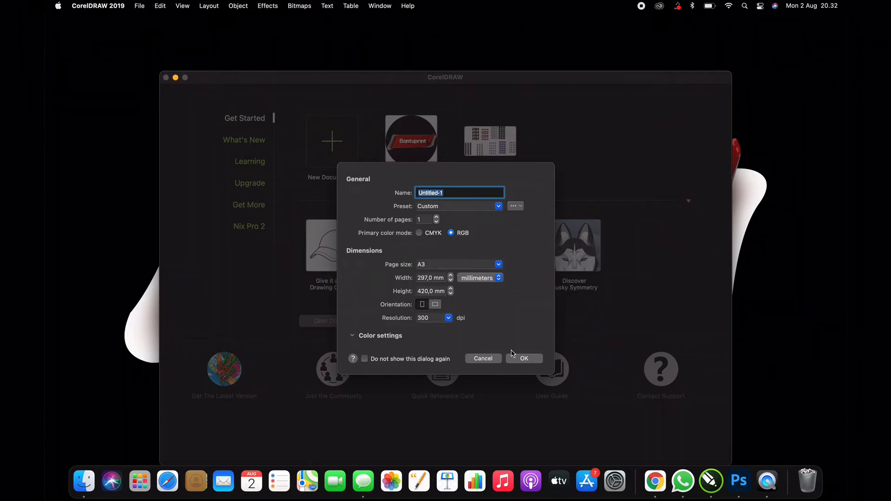
Step: Create an A3 portrait document in RGB color mode and a second one in CMYK, both at 300 dpi
click(525, 359)
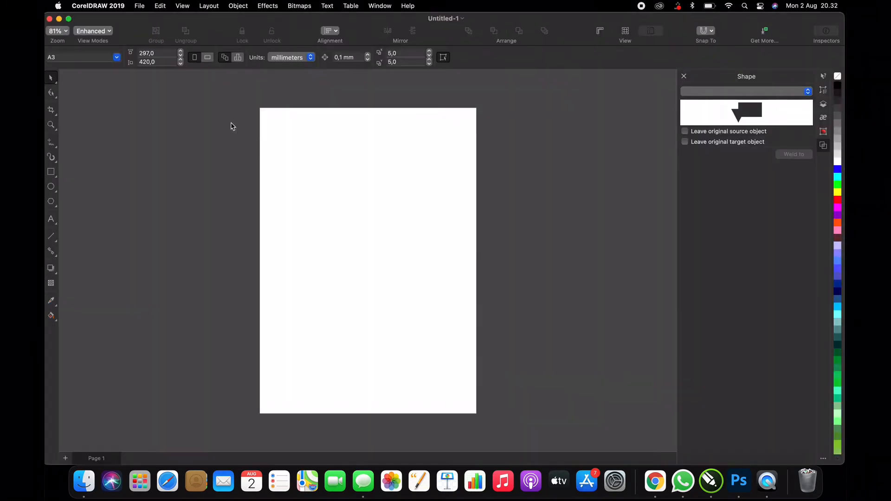
click(141, 7)
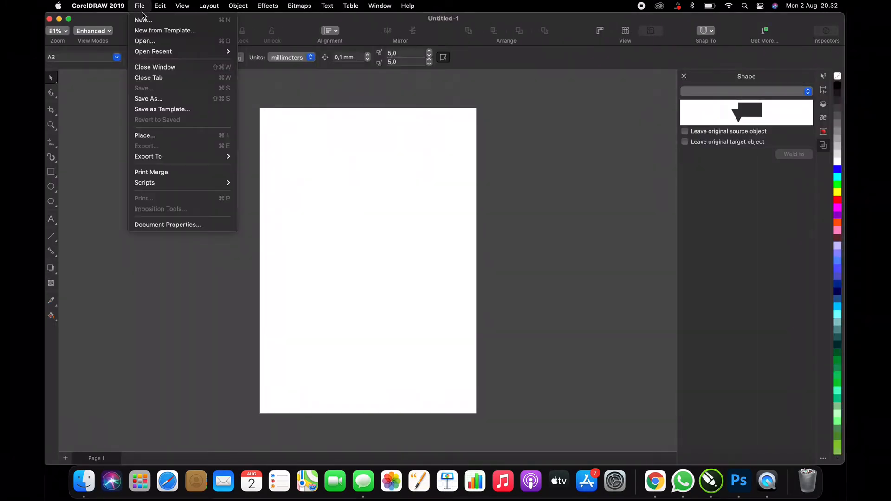
click(149, 21)
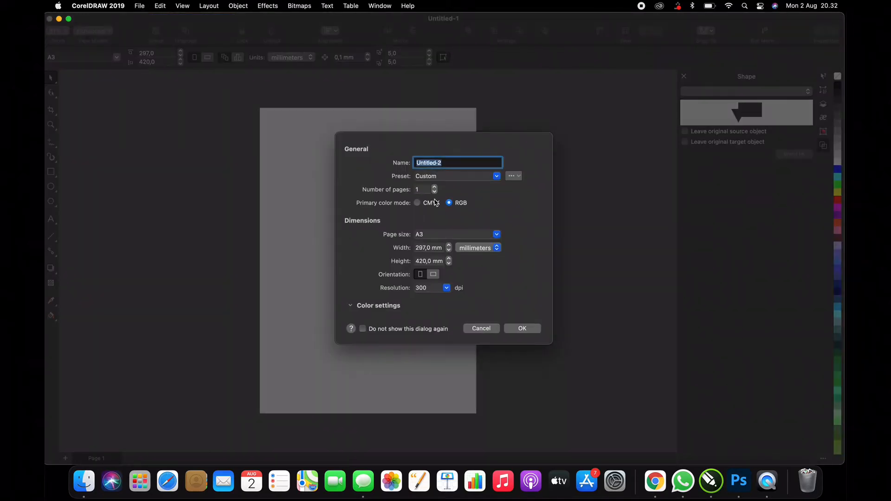
click(417, 203)
click(522, 328)
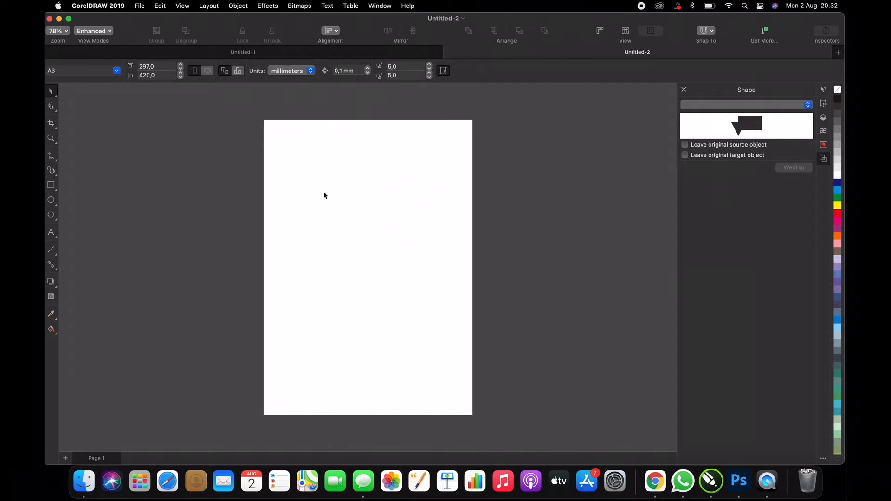
Step: In the Untitled-1 document, draw a rectangle about 150 × 140 mm on the upper part of the page and fill it with bright blue
click(282, 58)
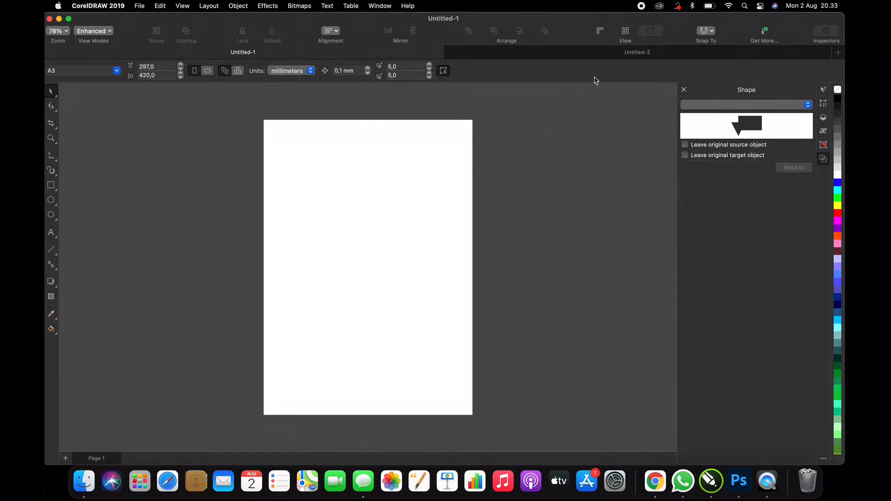
click(632, 55)
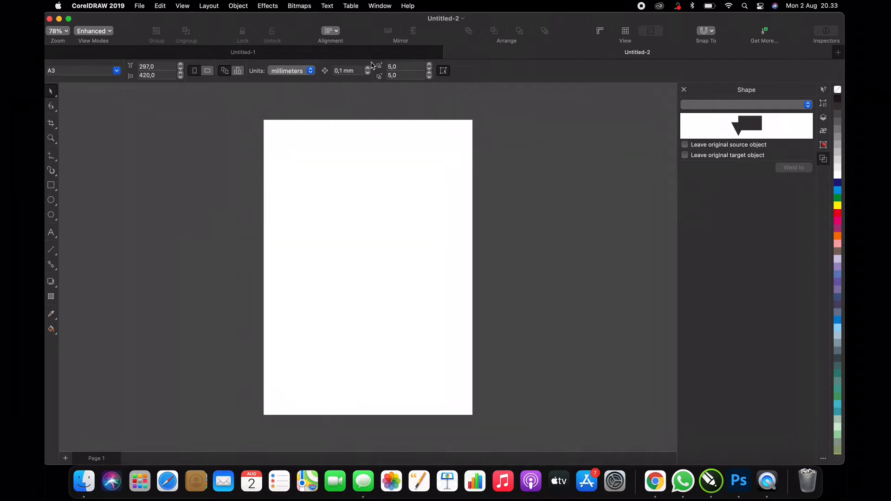
click(340, 57)
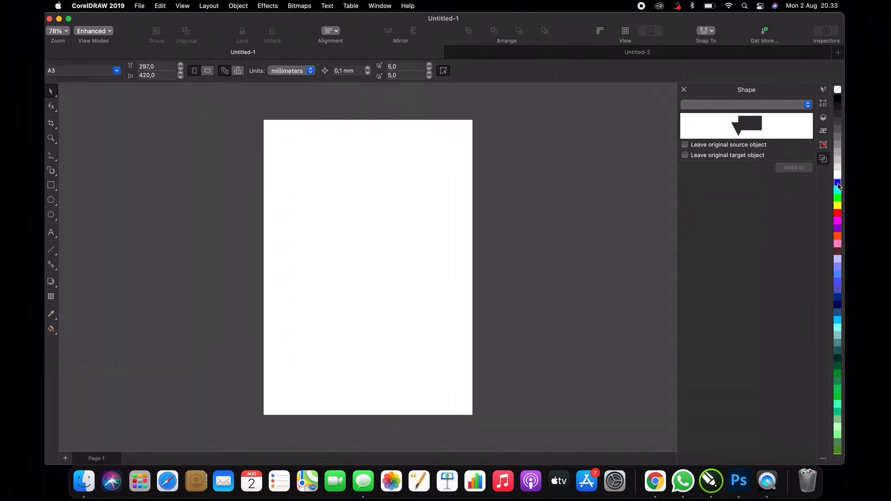
click(52, 186)
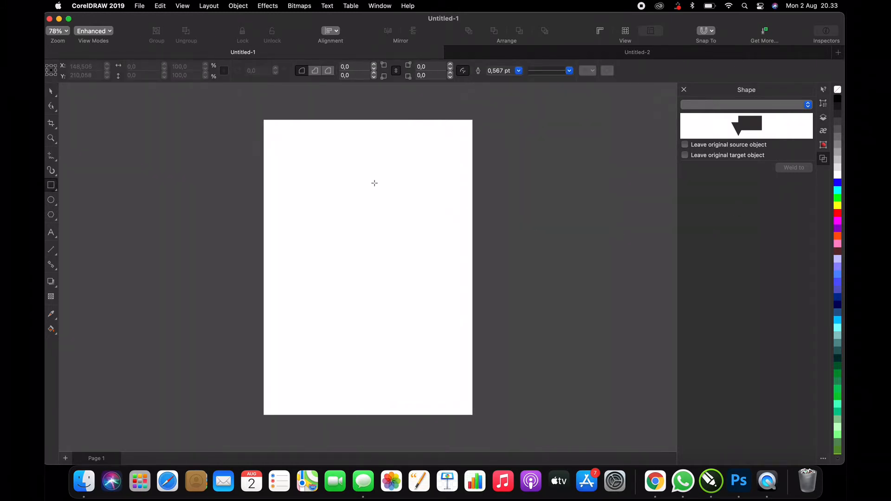
drag(323, 172, 428, 270)
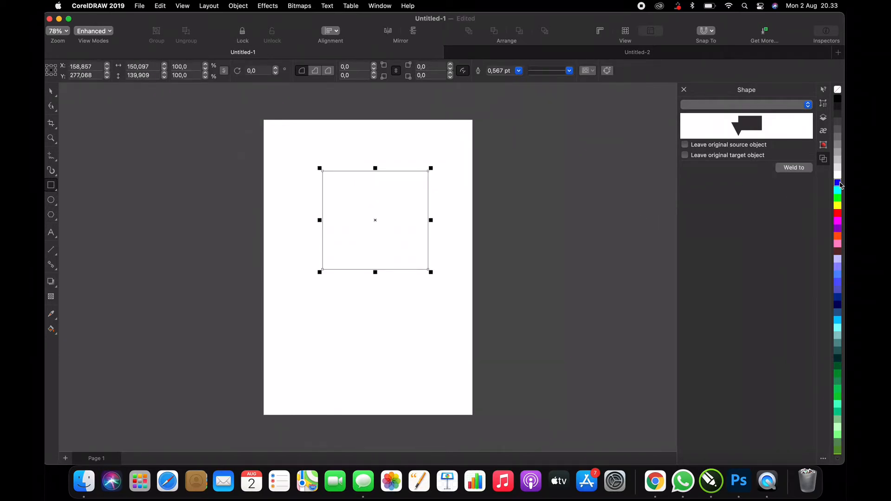
click(838, 183)
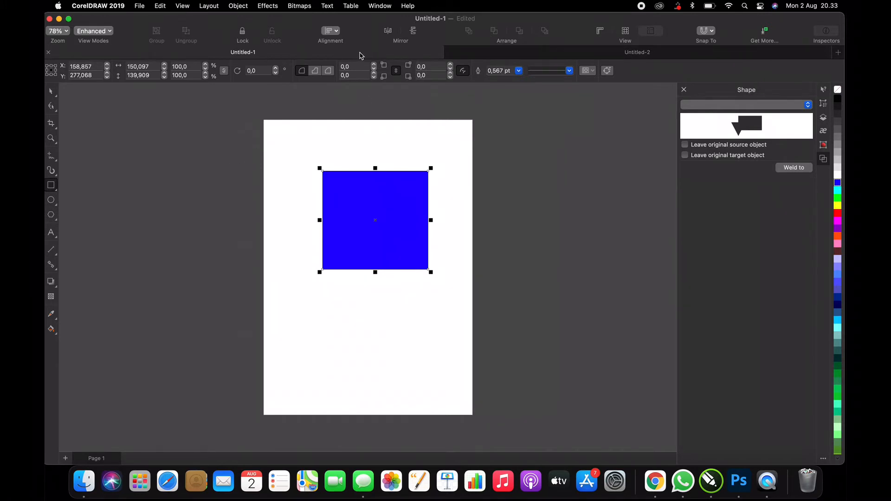
Step: In the Untitled-2 document, draw a rectangle about 171 × 149 mm on the upper page, fill it with dark blue and deselect it
click(629, 56)
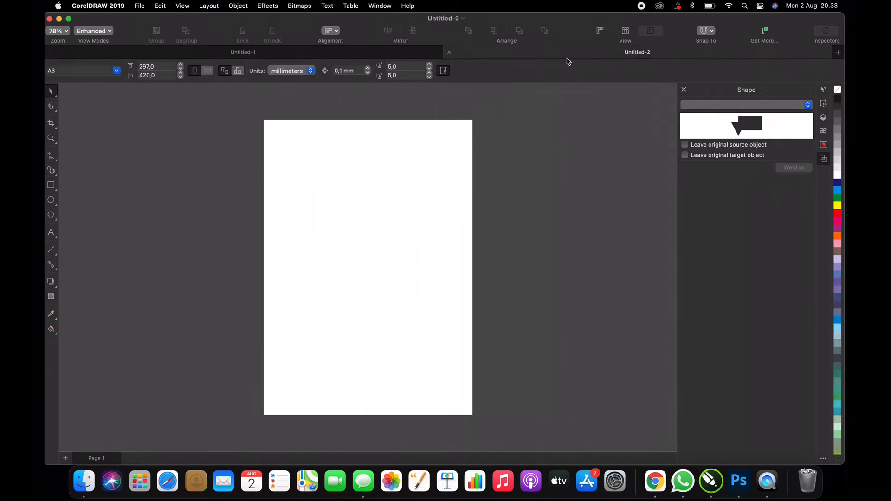
drag(305, 177, 427, 284)
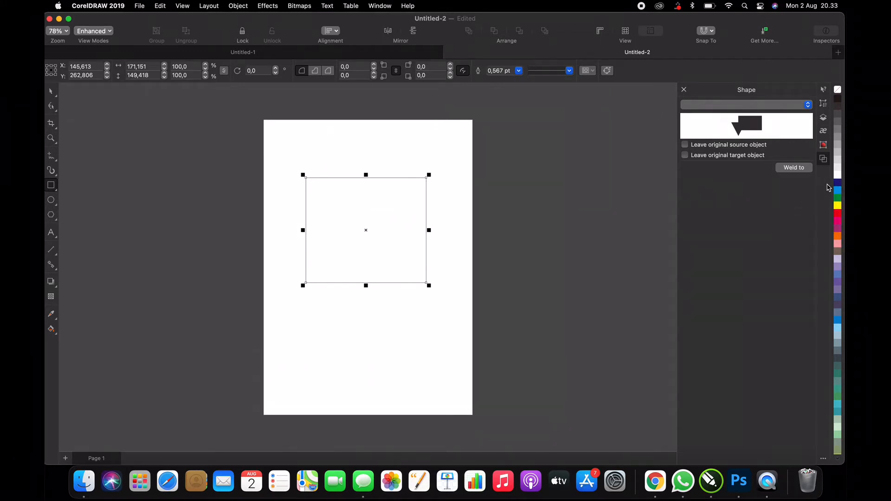
click(838, 184)
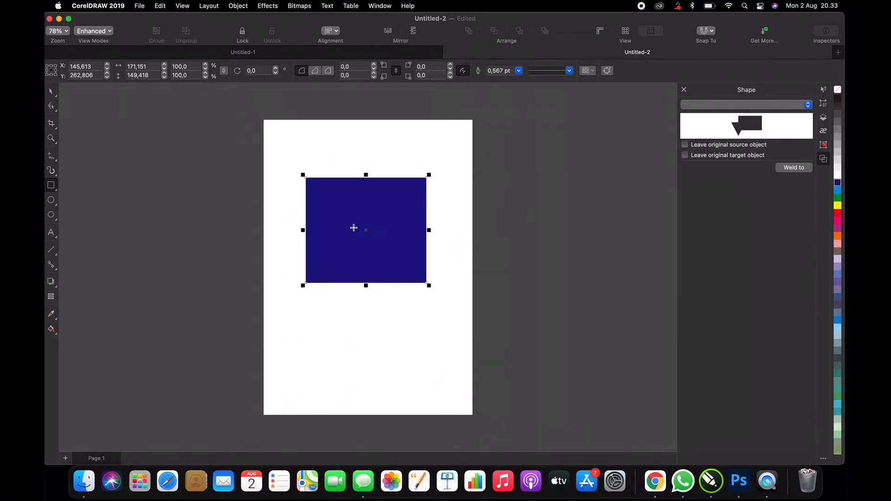
click(51, 92)
click(511, 205)
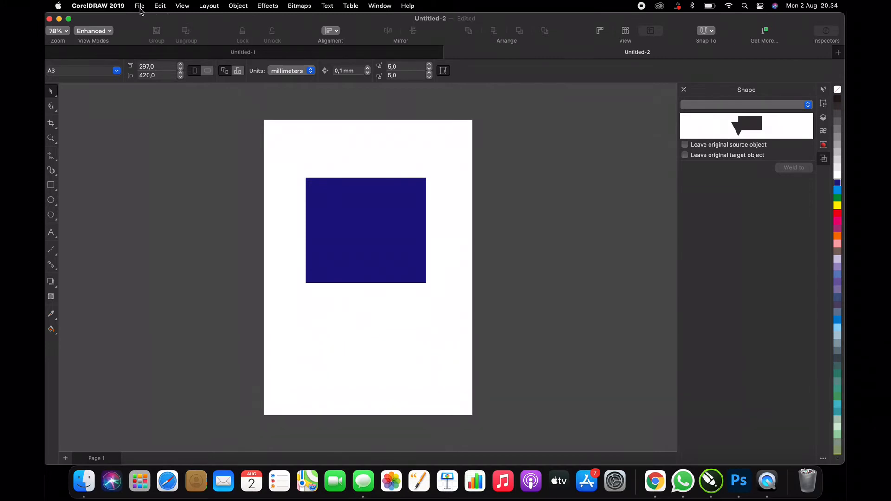
Step: Export the Untitled-1 drawing to the Documents folder as a PNG named "biru rgb", using RGB Color (24-bit) at 300 dpi
click(140, 7)
click(171, 145)
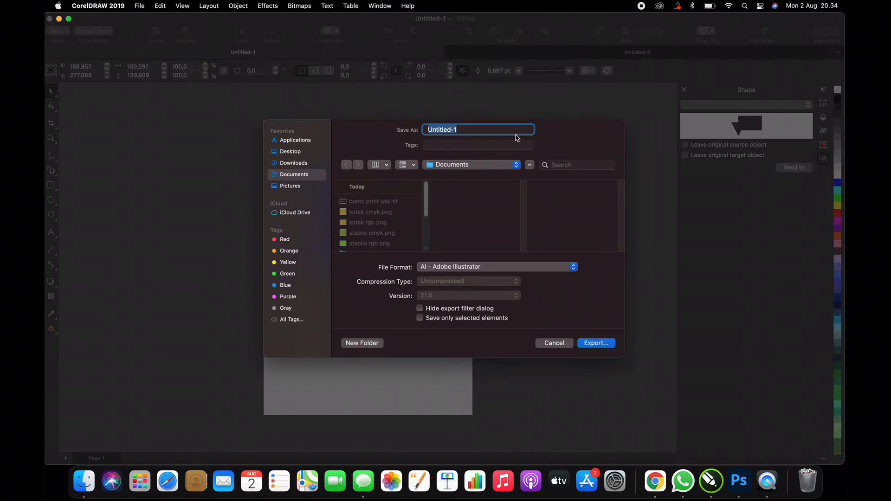
text(biru rgb)
click(571, 268)
scroll(476, 344, down, 5)
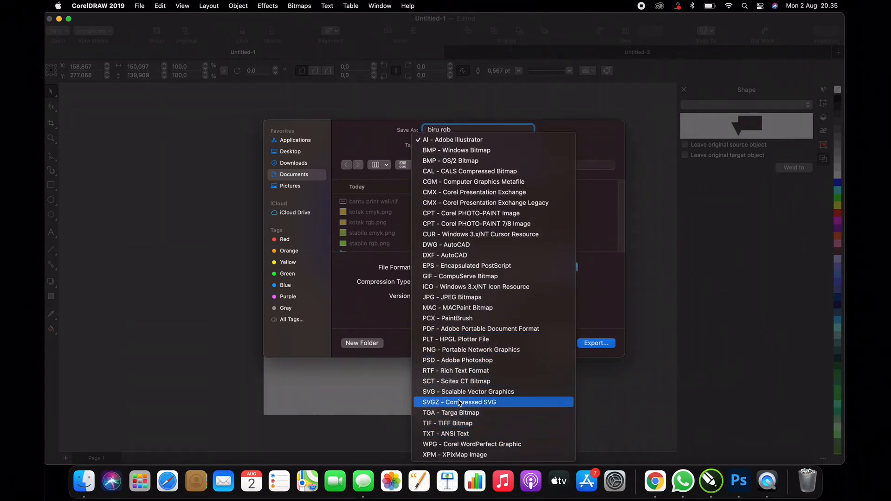
click(478, 351)
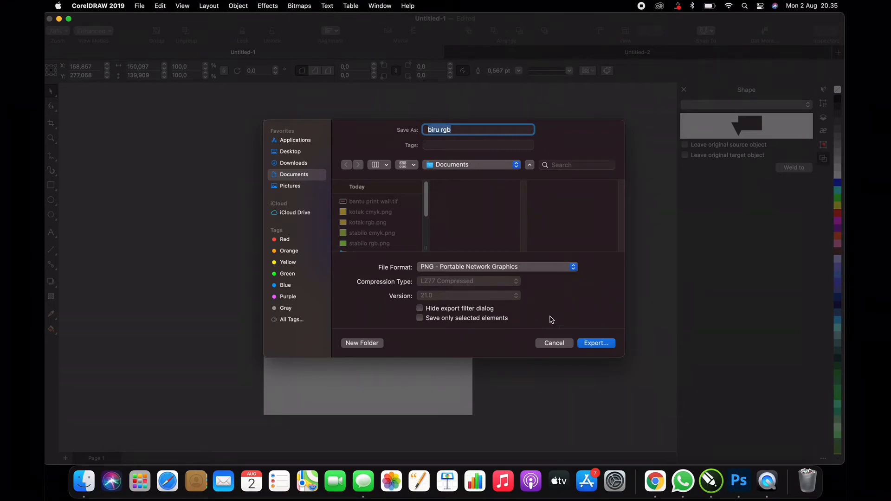
click(599, 346)
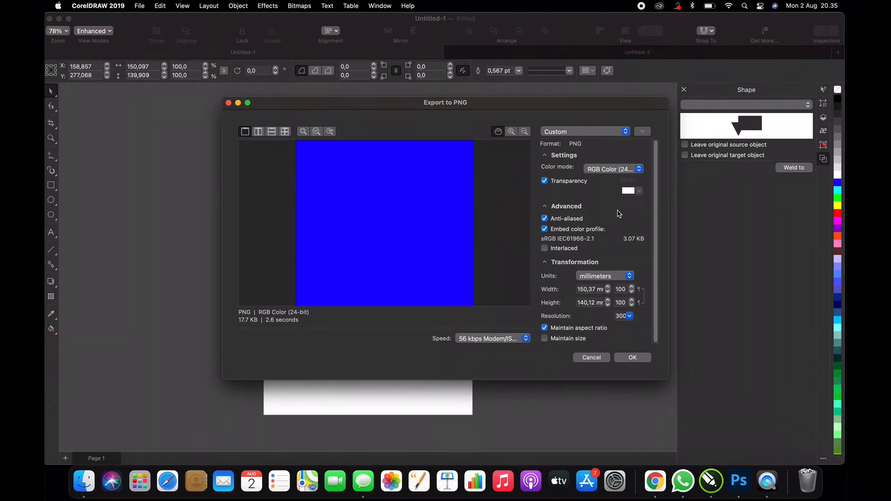
click(632, 357)
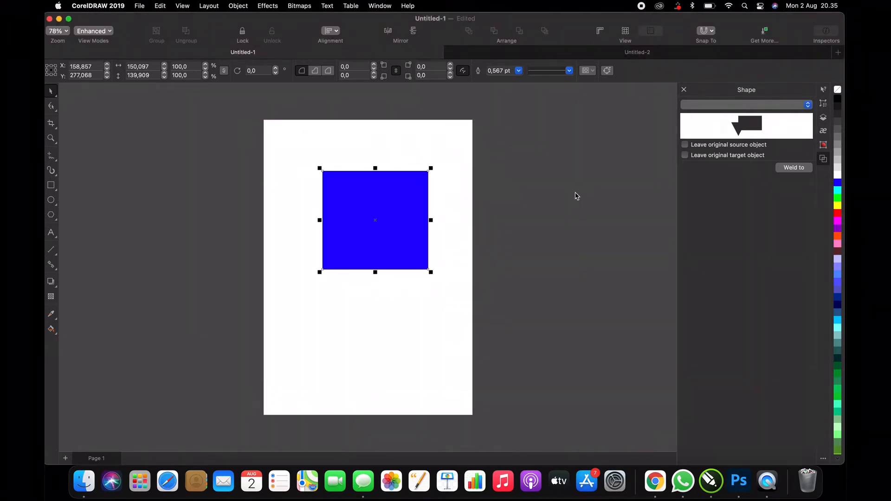
Step: Export the Untitled-2 drawing to the Documents folder as a PNG named "biru cmyk", using RGB Color (24-bit) at 300 dpi
click(651, 57)
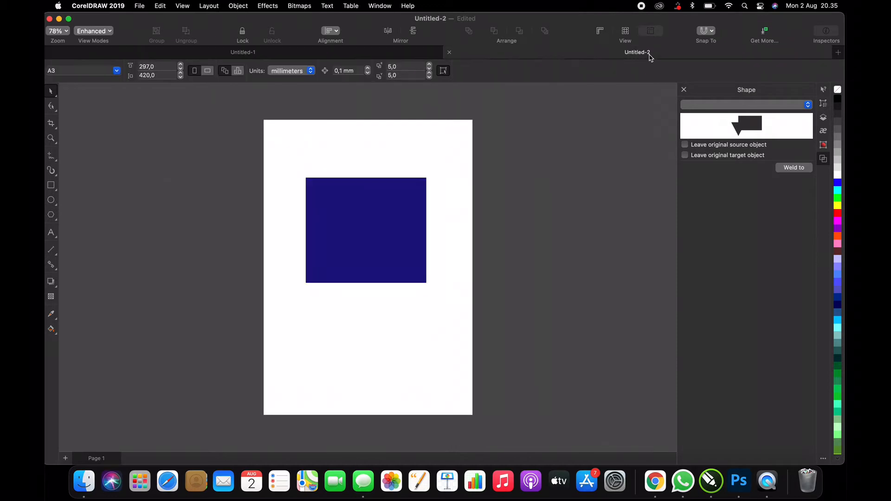
click(140, 7)
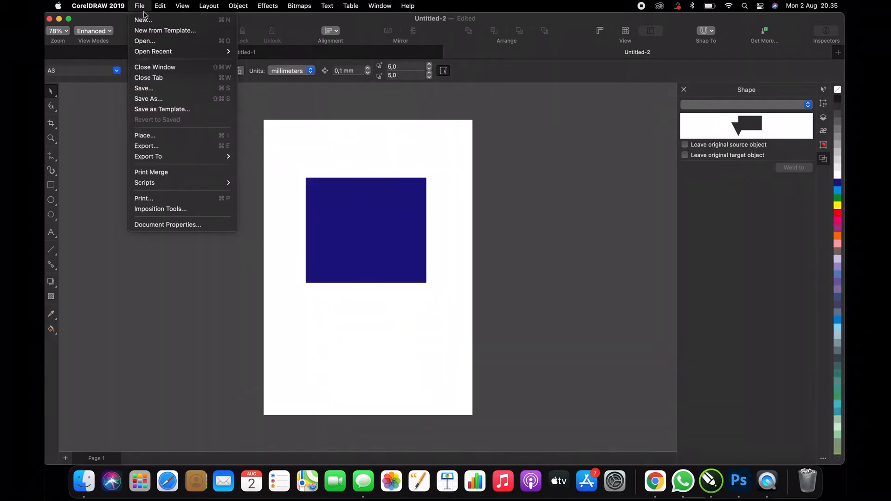
click(168, 153)
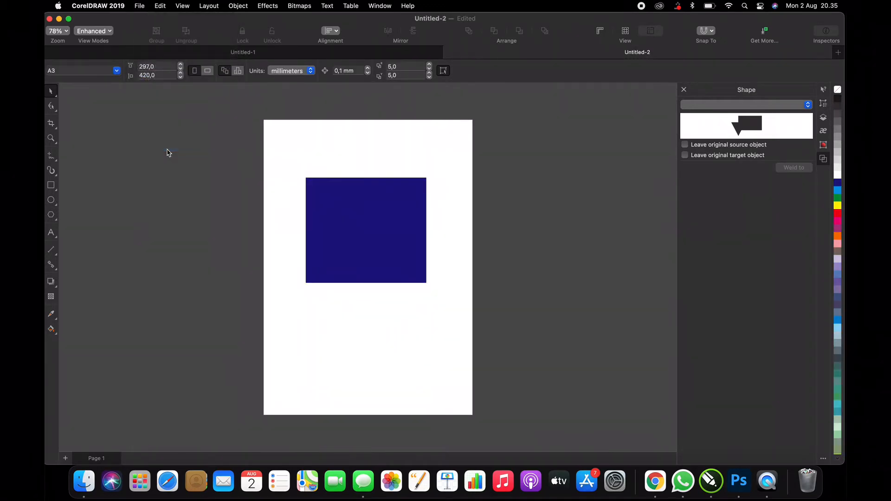
text(biru cmyk)
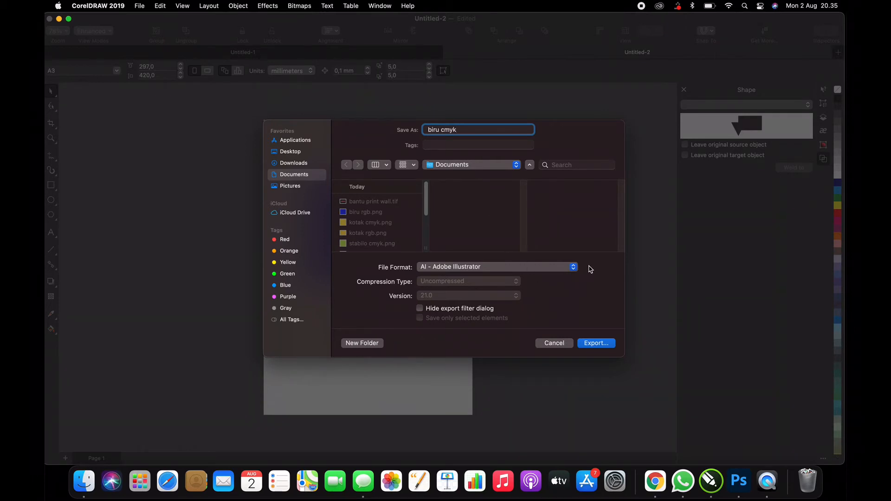
click(574, 268)
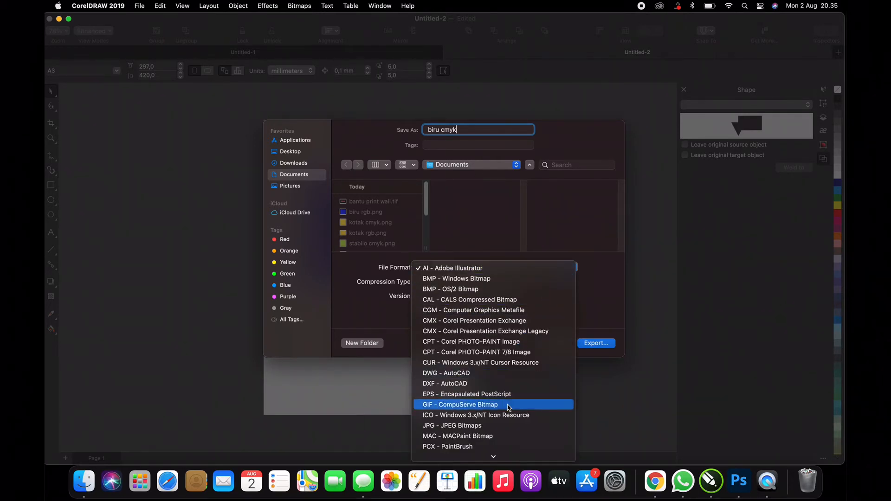
scroll(510, 408, down, 3)
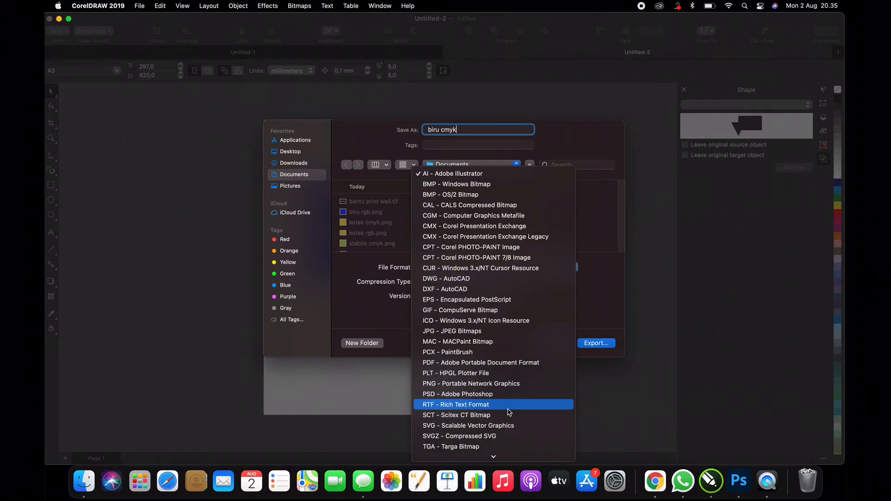
click(508, 384)
click(597, 346)
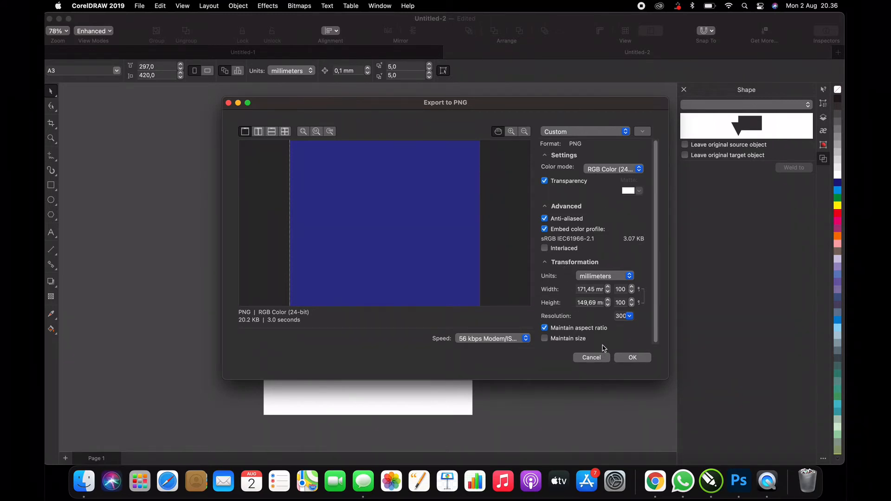
click(637, 363)
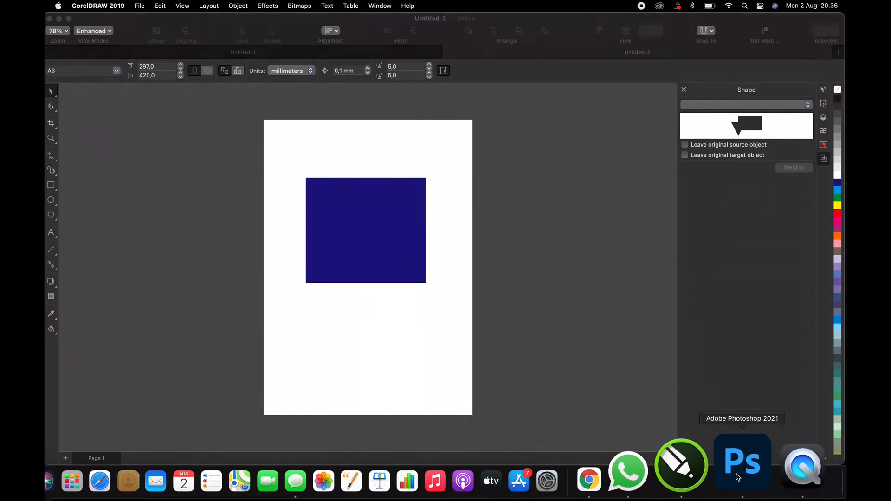
Step: Switch to Adobe Photoshop 2021 and open biru rgb.png from the Documents folder
click(742, 464)
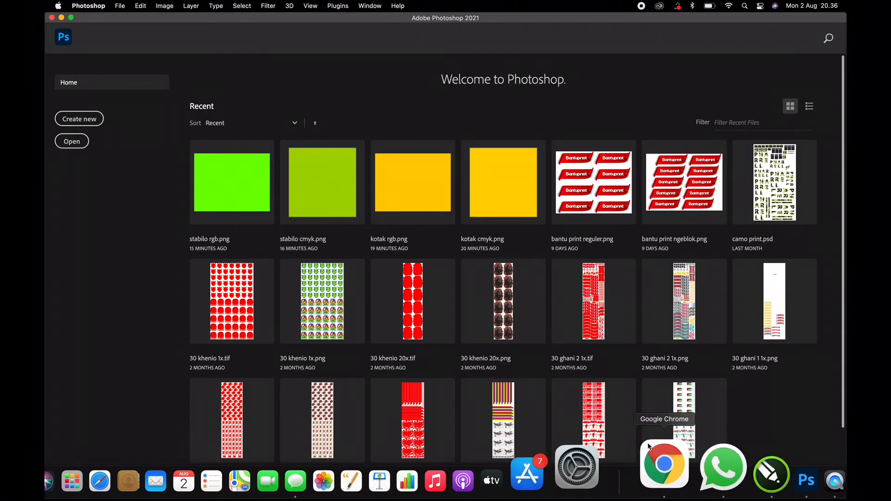
click(120, 6)
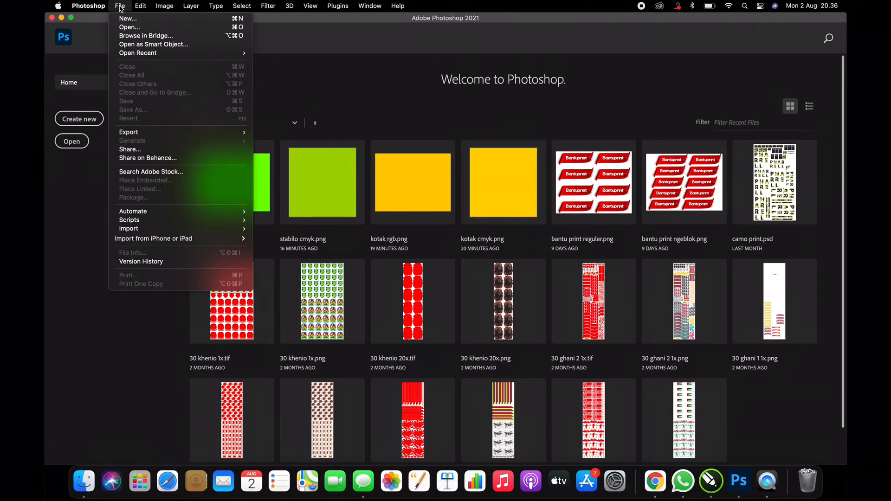
click(144, 33)
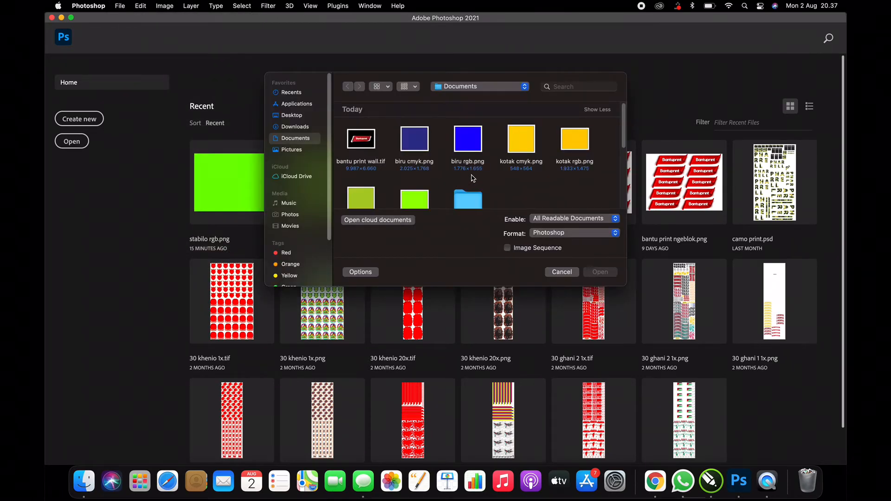
click(472, 143)
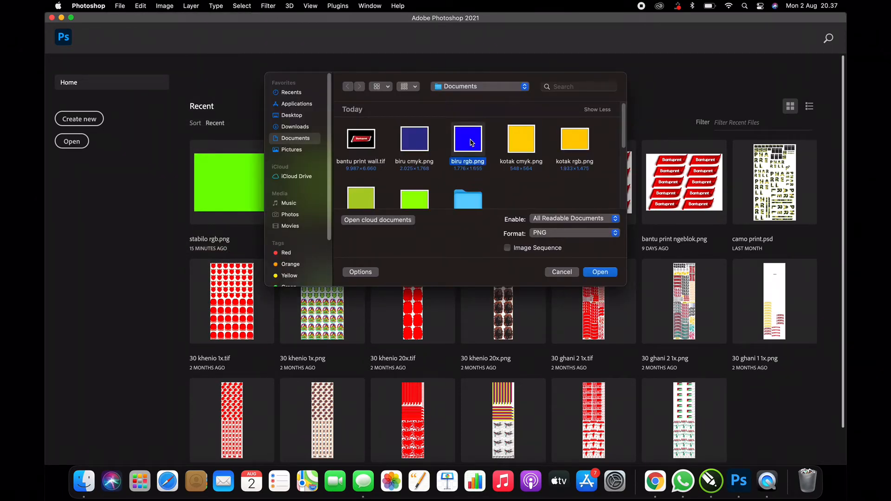
click(603, 273)
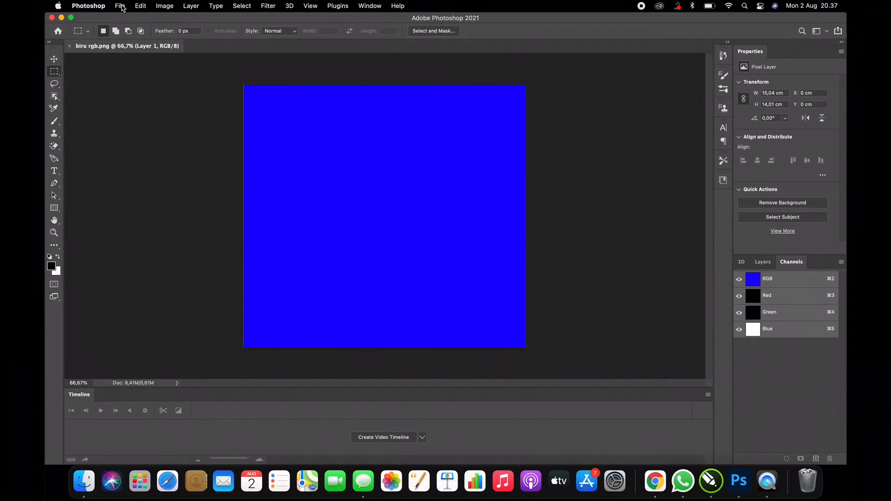
Step: Open biru cmyk.png from the Documents folder alongside the image that is already open
click(122, 7)
click(140, 27)
click(413, 142)
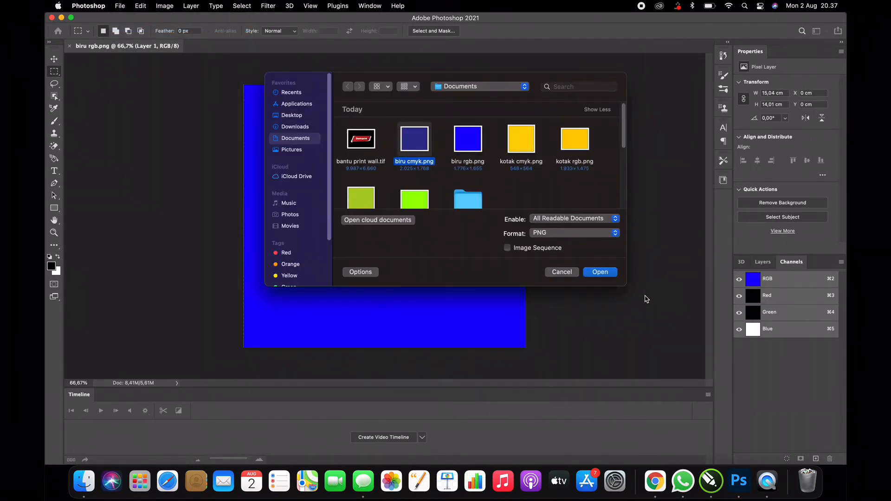
click(609, 277)
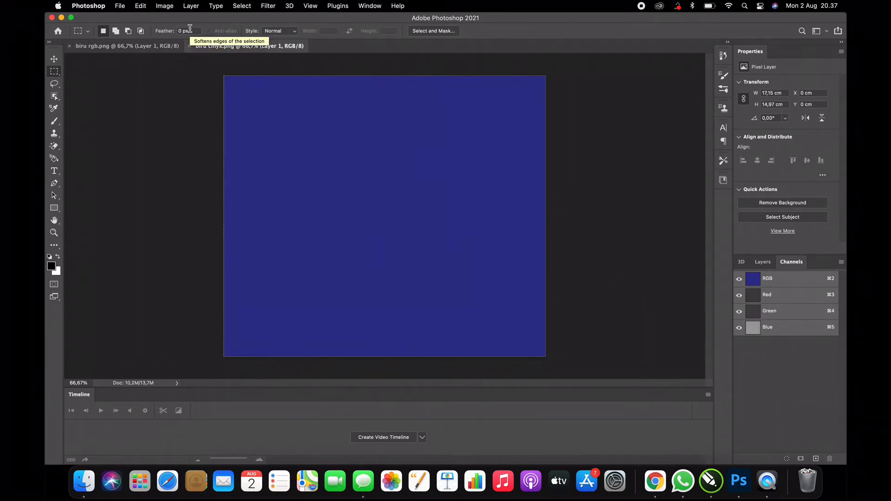
Step: Convert the biru cmyk.png image to CMYK Color mode, accepting the U.S. Web Coated (SWOP) v2 profile
click(171, 7)
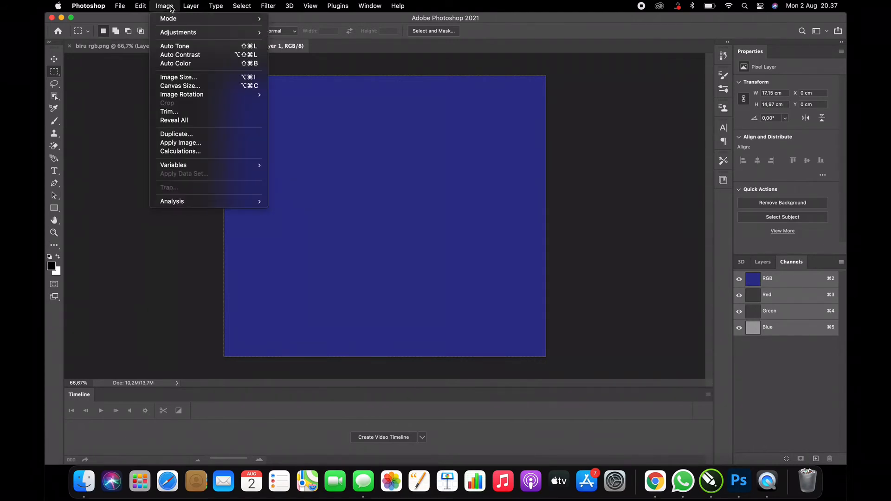
mouse_move(196, 23)
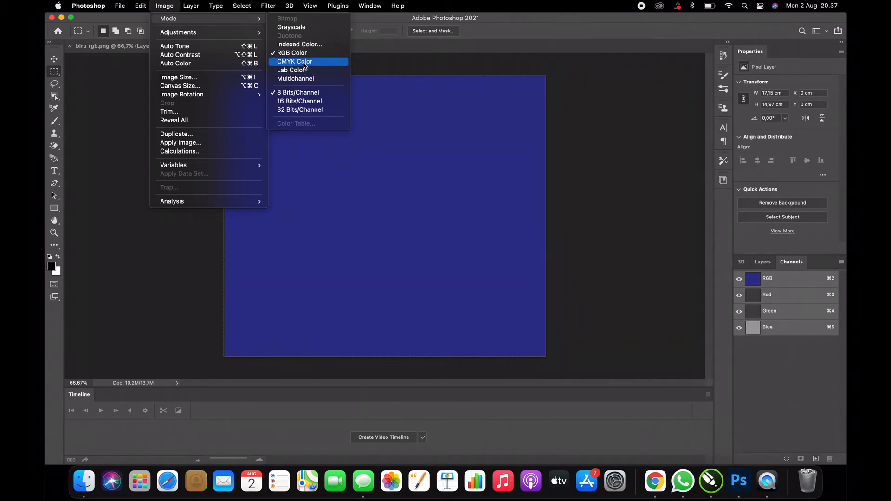
click(305, 63)
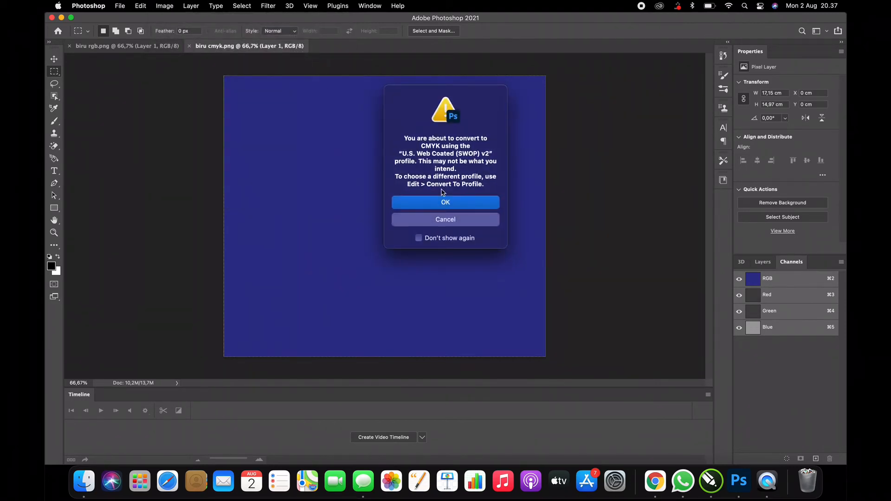
click(446, 205)
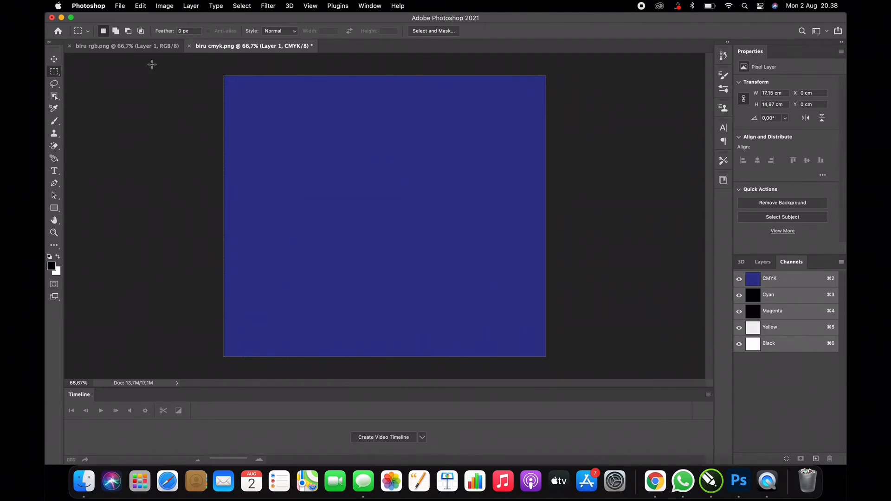
Step: Convert the biru rgb.png image to CMYK Color mode as well, accepting the default conversion profile
click(113, 46)
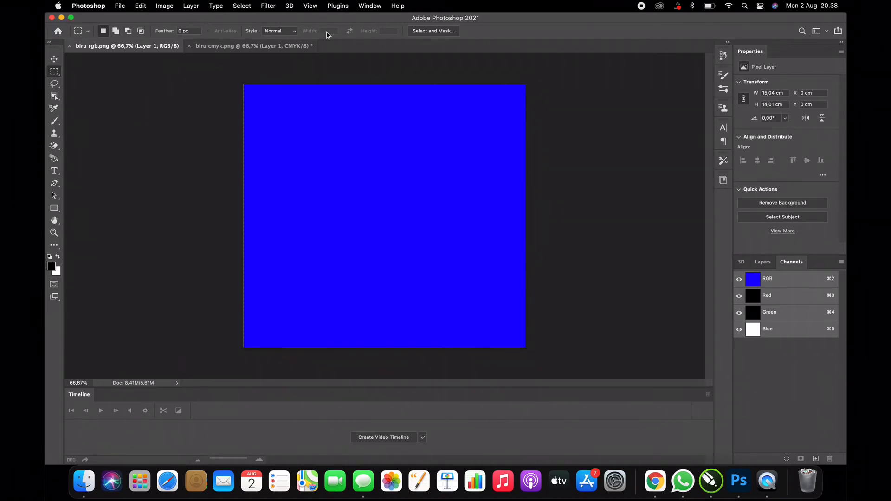
click(164, 7)
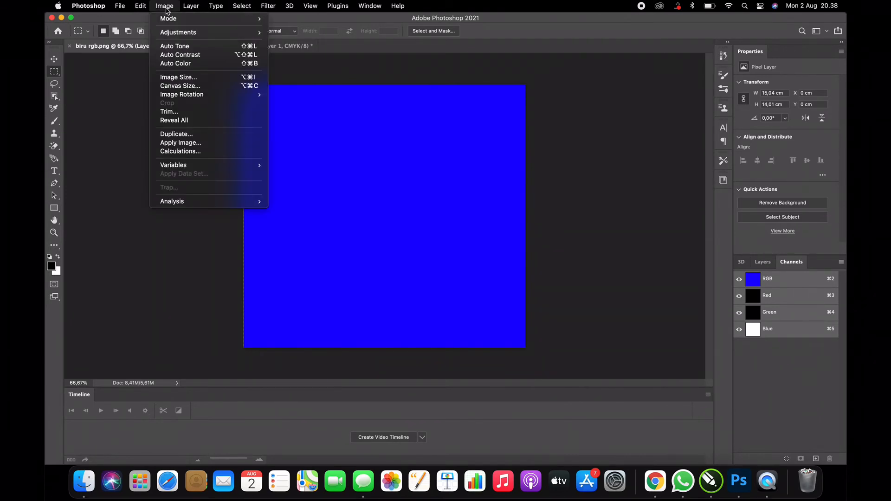
mouse_move(203, 19)
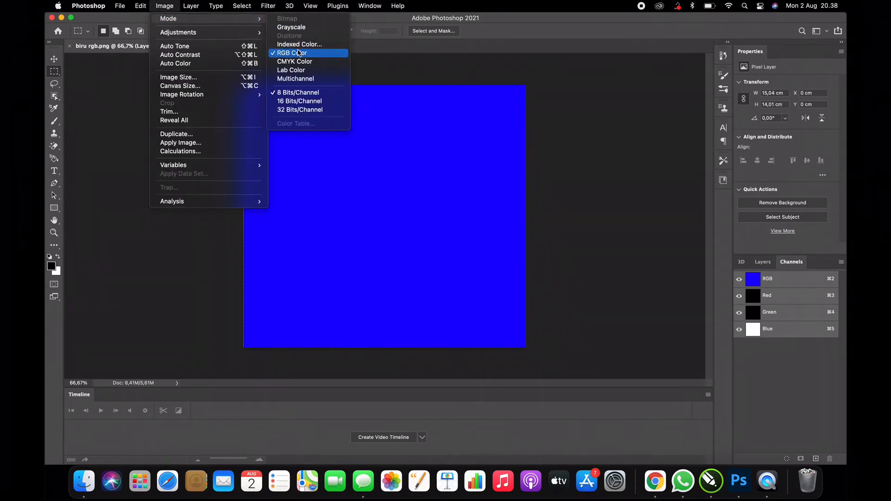
click(308, 65)
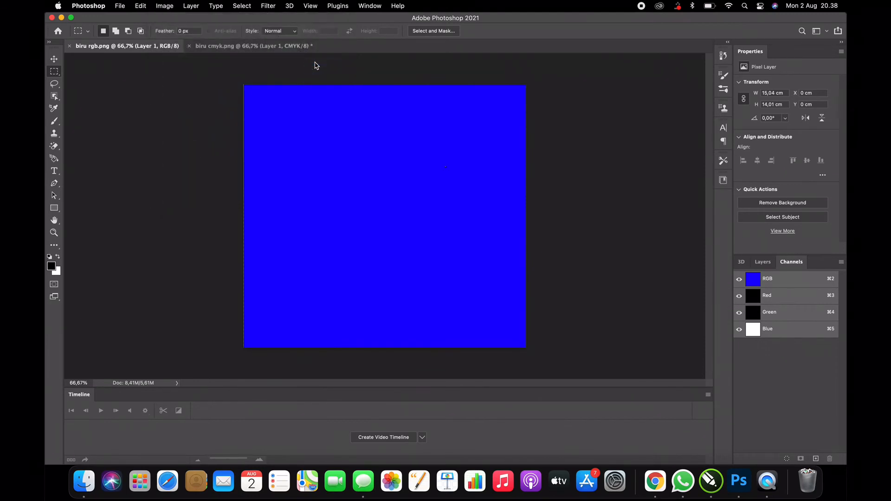
click(458, 205)
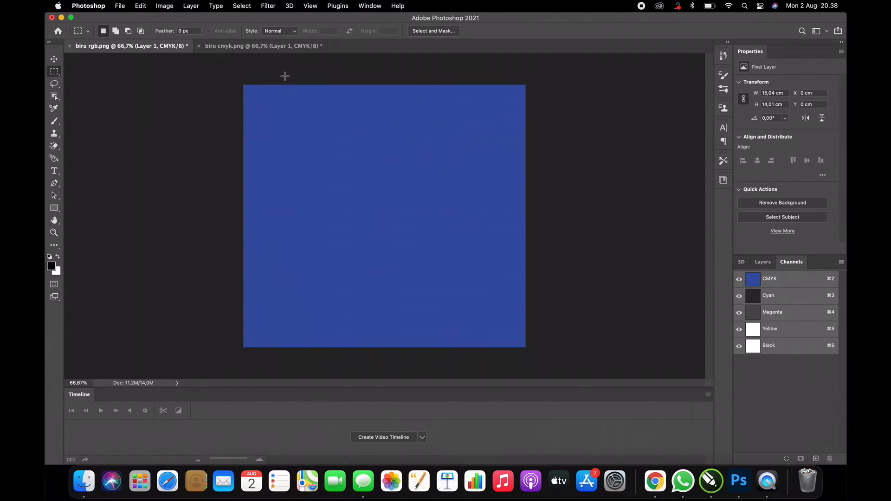
Step: Compare the blues of the converted biru rgb.png and biru cmyk.png images, ending on biru rgb.png
click(285, 46)
click(173, 48)
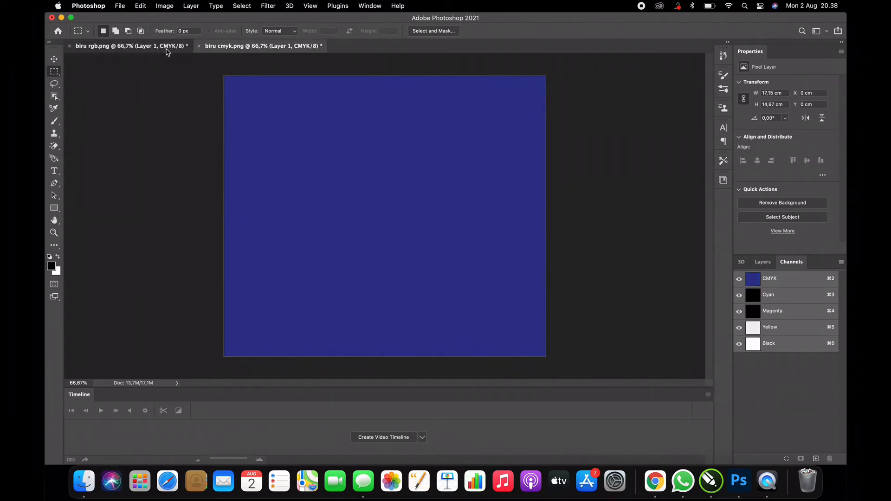
click(273, 50)
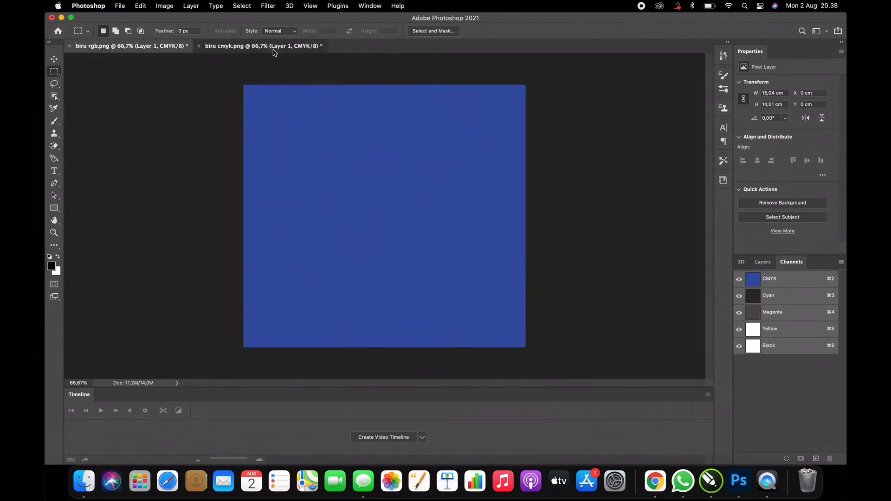
click(174, 50)
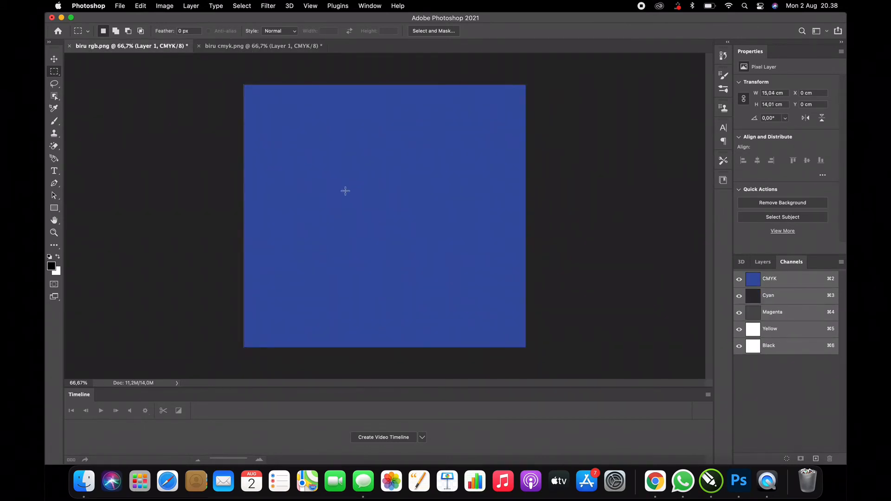